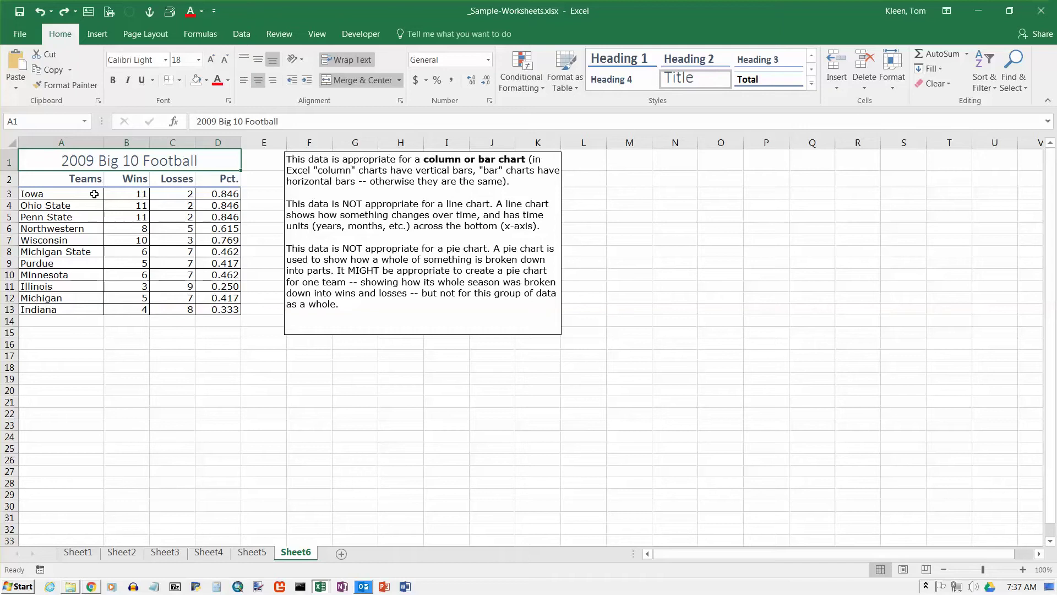
Select the Wins and Losses values in columns B and C with their headers
{"action": "left_click_drag", "start_coordinate": [94, 194], "coordinate": [95, 309]}
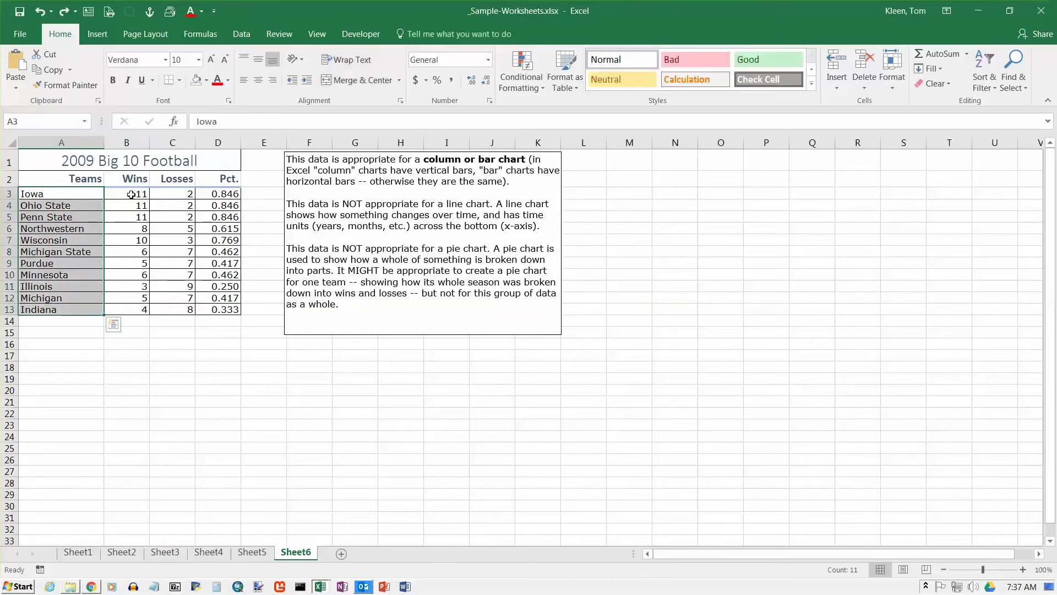
{"action": "left_click_drag", "start_coordinate": [130, 194], "coordinate": [136, 309]}
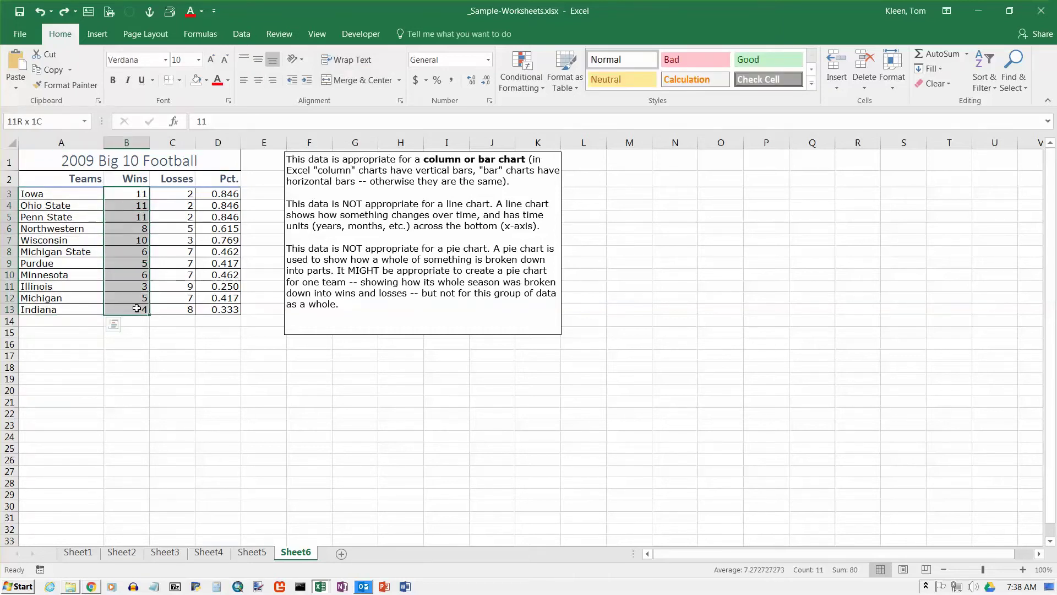
{"action": "left_click_drag", "start_coordinate": [181, 194], "coordinate": [184, 314]}
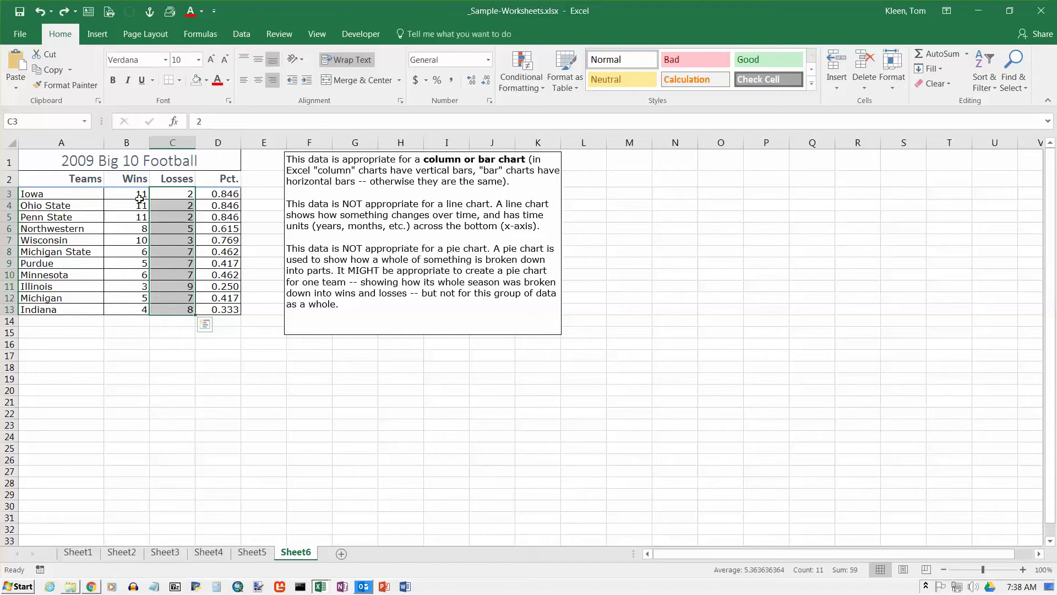
{"action": "left_click_drag", "start_coordinate": [127, 179], "coordinate": [173, 178]}
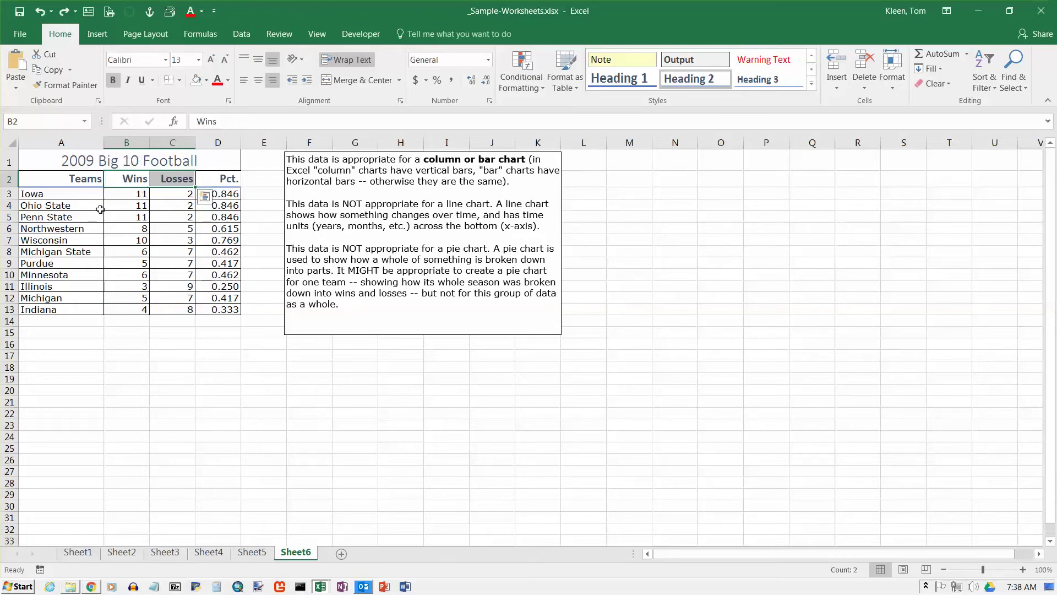
Select team names A3:A13 and add the Wins and Losses columns B2:C13
{"action": "left_click", "coordinate": [87, 183]}
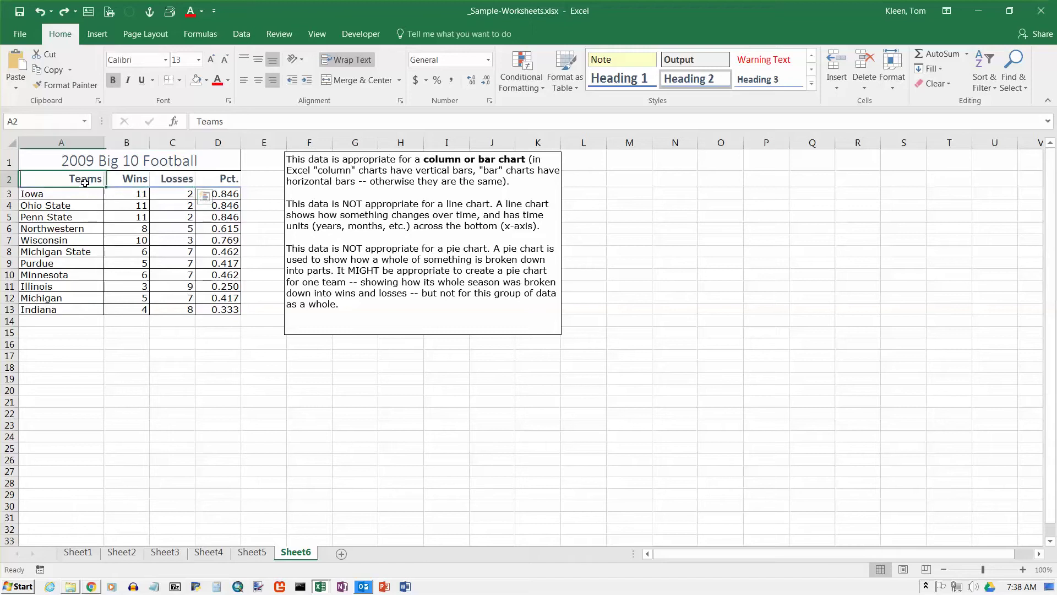
{"action": "left_click", "coordinate": [129, 184]}
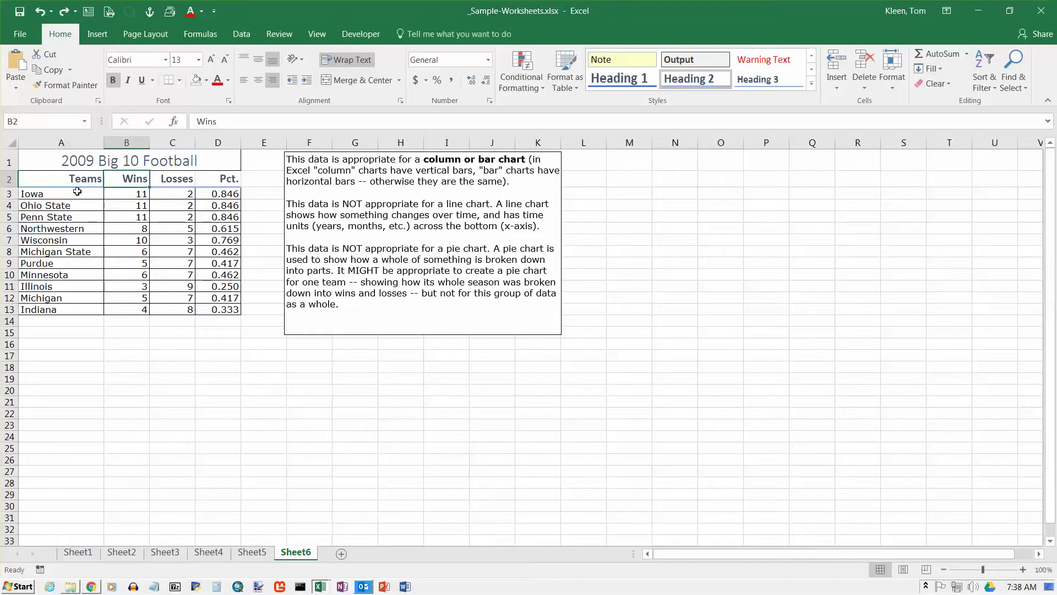
{"action": "left_click_drag", "start_coordinate": [77, 191], "coordinate": [76, 310]}
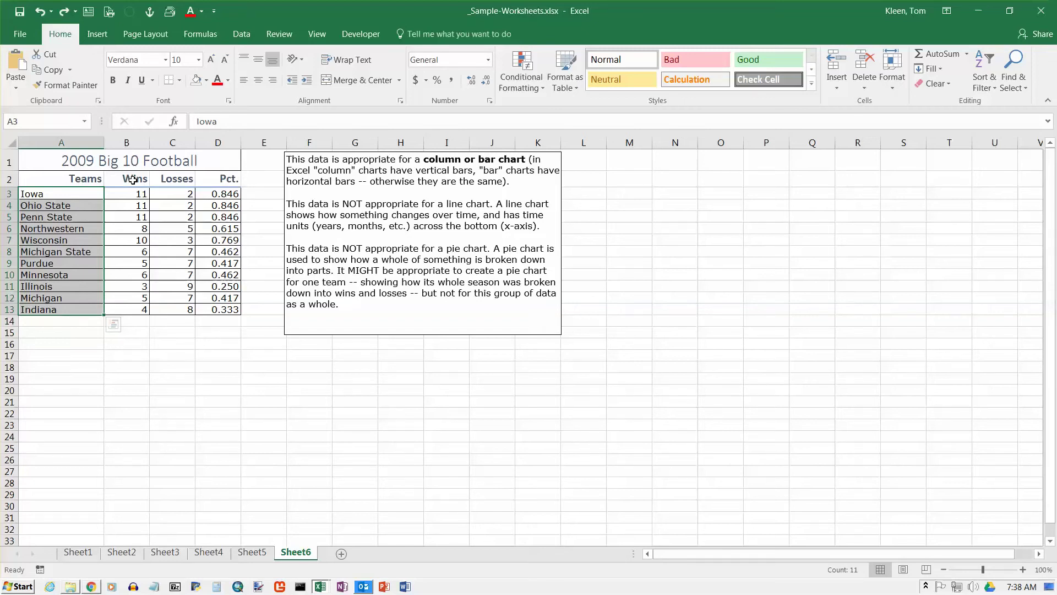
{"action": "left_click_drag", "start_coordinate": [132, 180], "coordinate": [171, 306]}
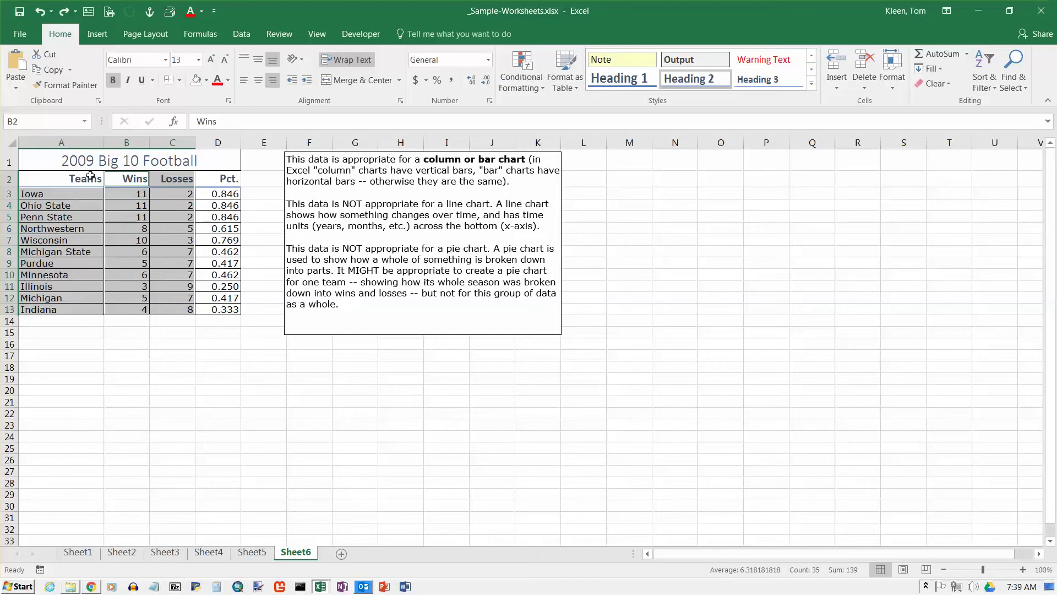
{"action": "left_click", "coordinate": [103, 37]}
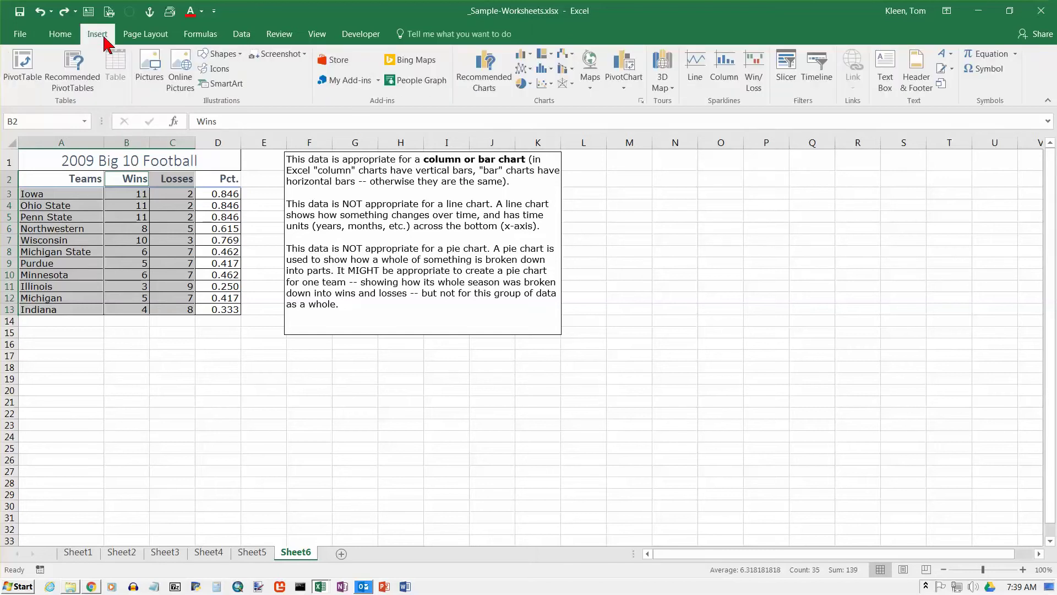
{"action": "left_click", "coordinate": [530, 62]}
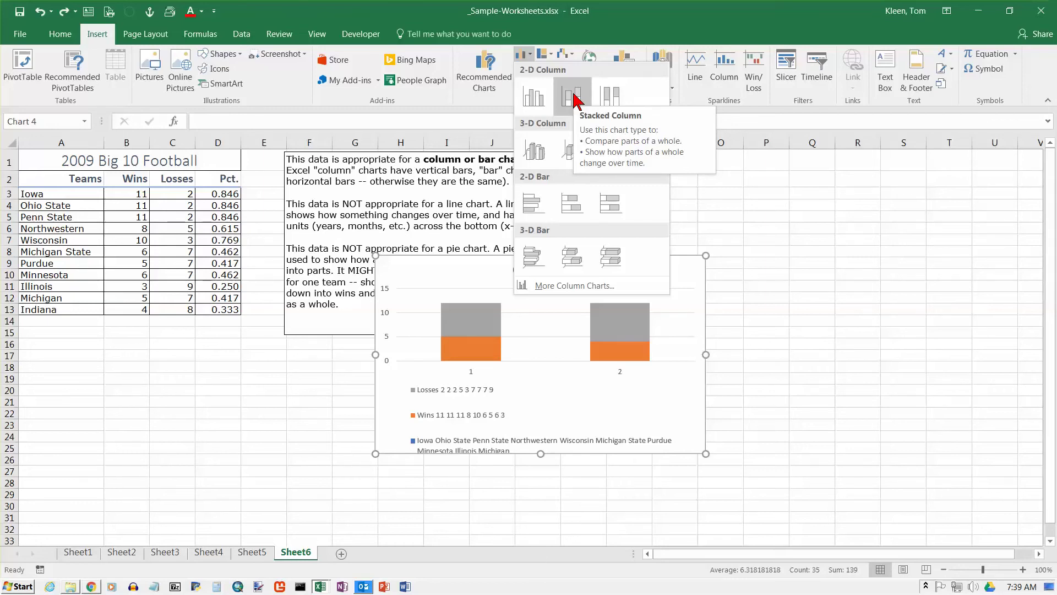
{"action": "left_click", "coordinate": [535, 99]}
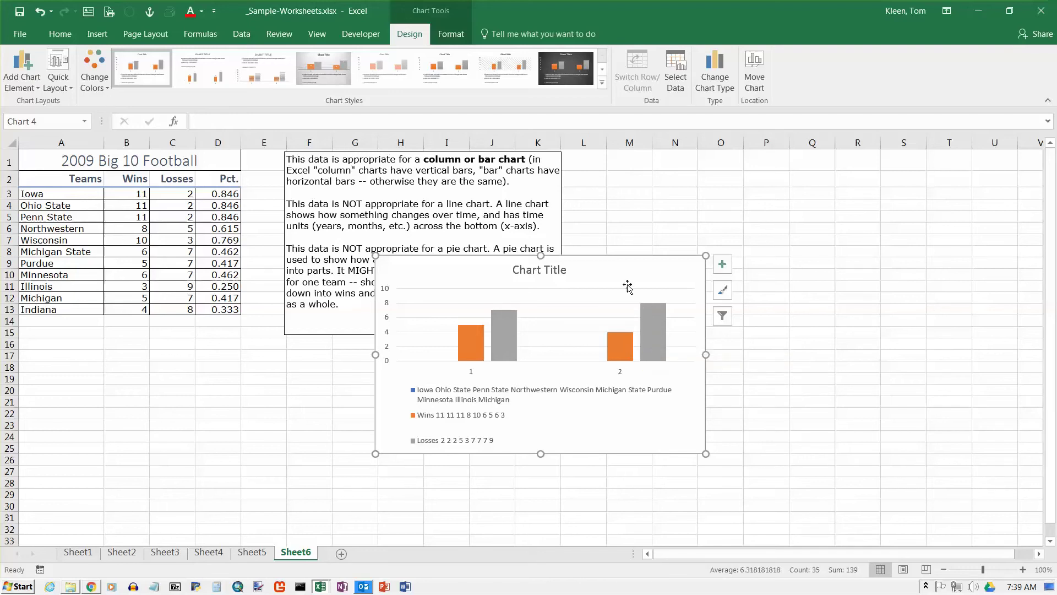
{"action": "left_click", "coordinate": [38, 11]}
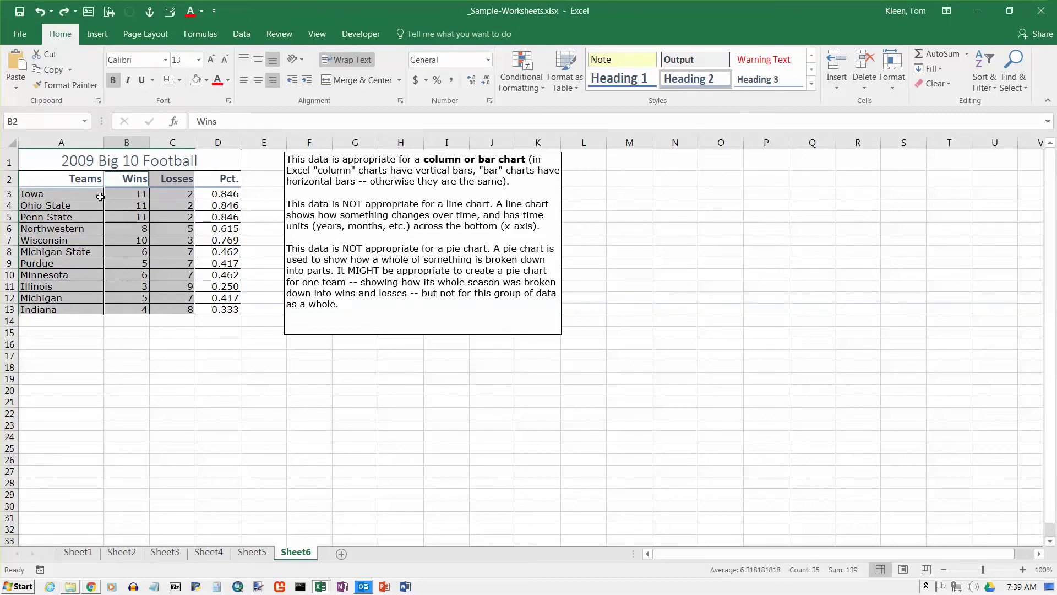
{"action": "left_click", "coordinate": [82, 180]}
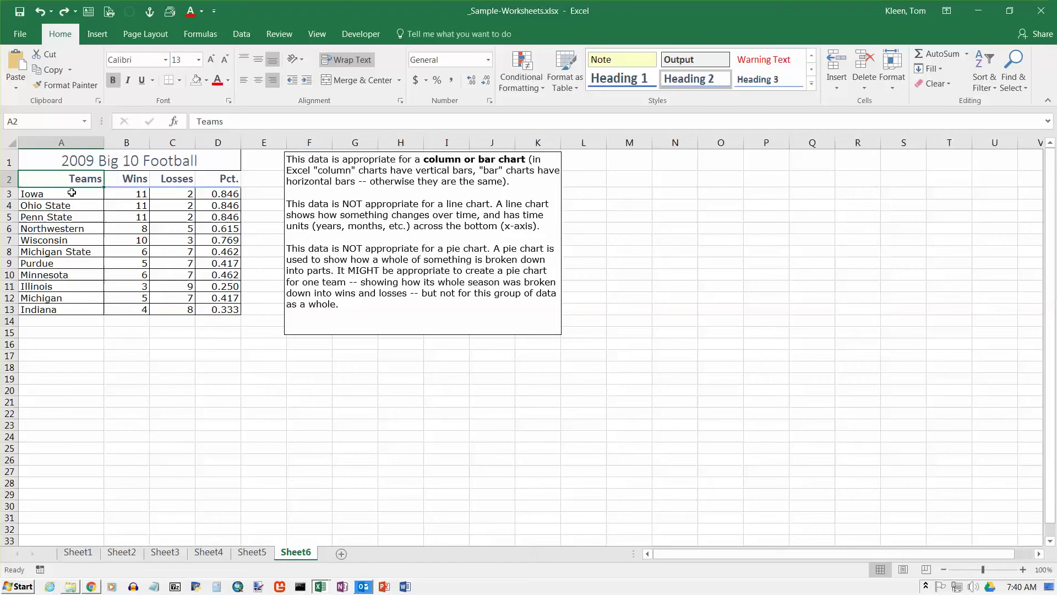
{"action": "key", "text": "shift+Right"}
{"action": "key", "text": "shift+Right"}
{"action": "key", "text": "ctrl+shift+Down"}
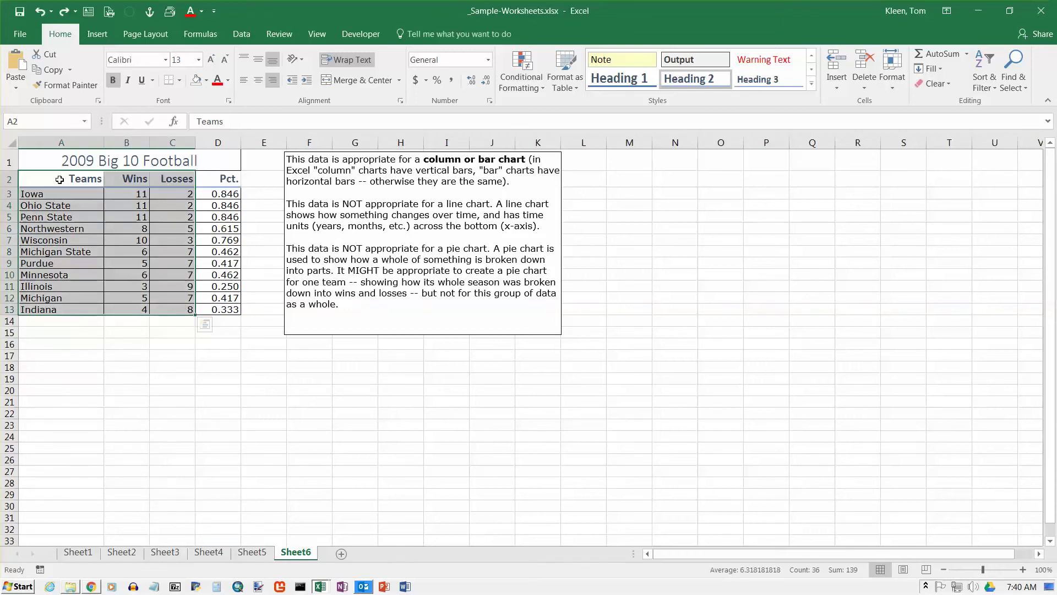
Insert a 2-D clustered column chart of wins and losses and move it right of the note
{"action": "left_click", "coordinate": [99, 35]}
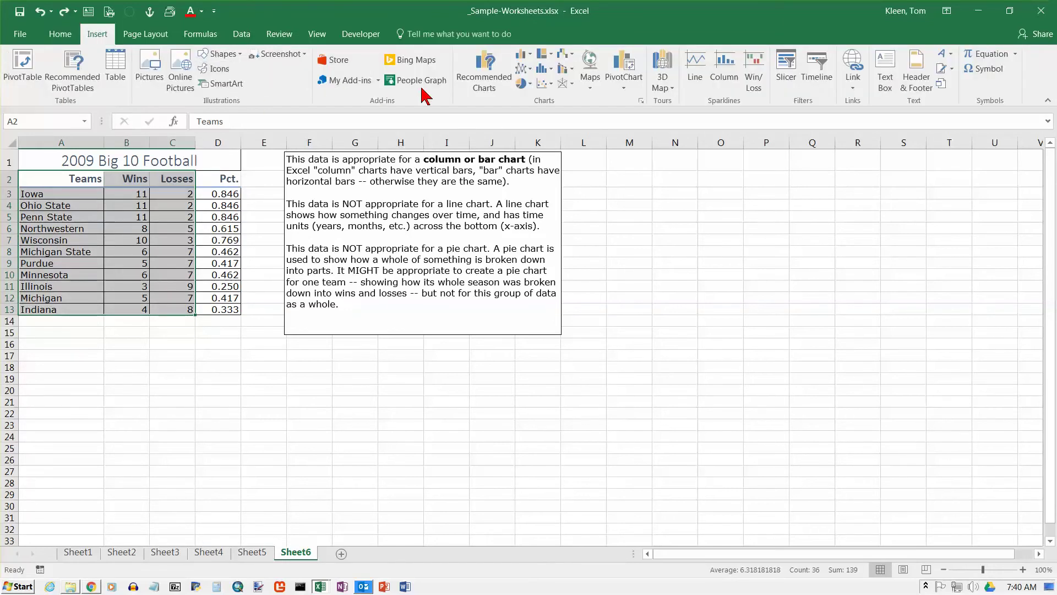
{"action": "left_click", "coordinate": [522, 55]}
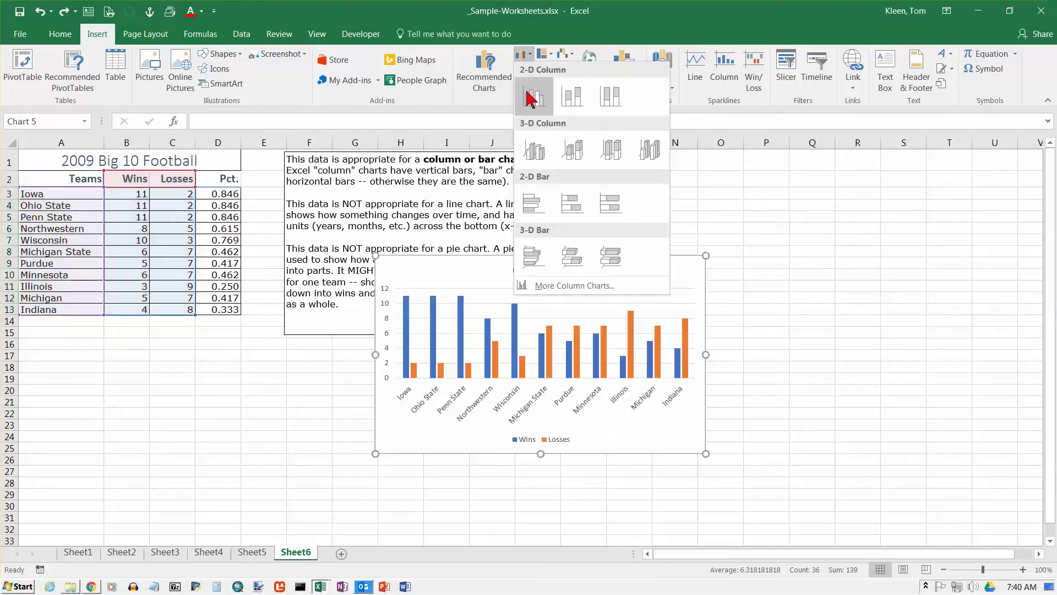
{"action": "left_click", "coordinate": [530, 98]}
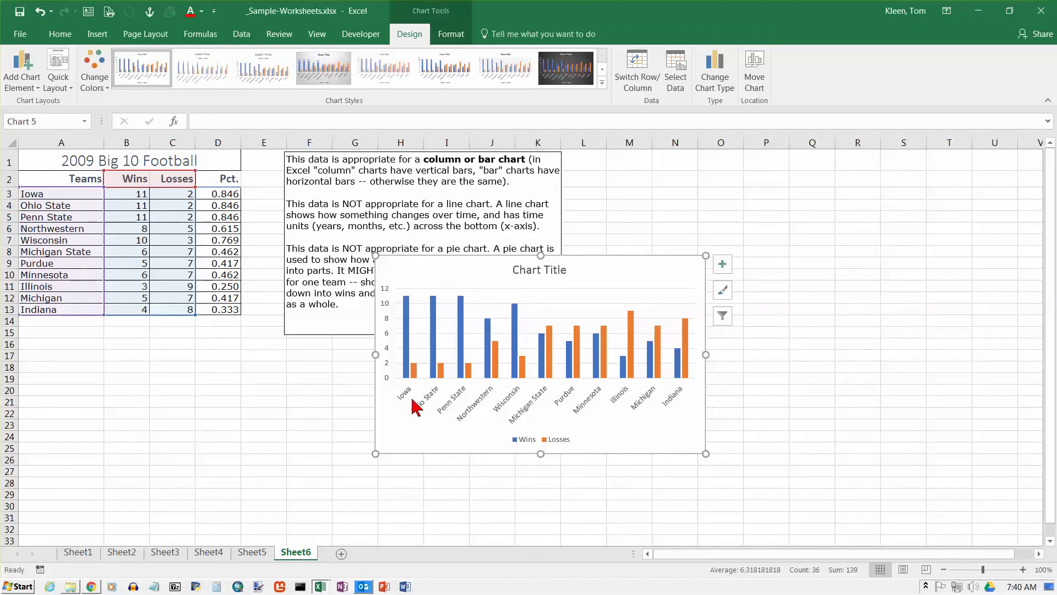
{"action": "left_click_drag", "start_coordinate": [594, 256], "coordinate": [793, 184]}
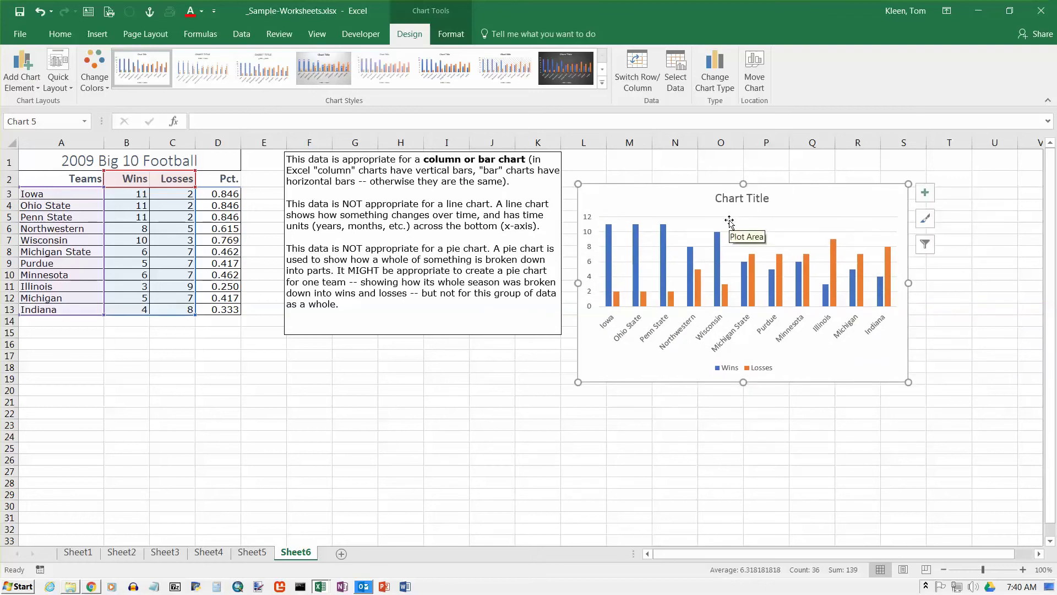
Colour the word 'Title' in the 'Chart Title' heading red
{"action": "left_click", "coordinate": [756, 200]}
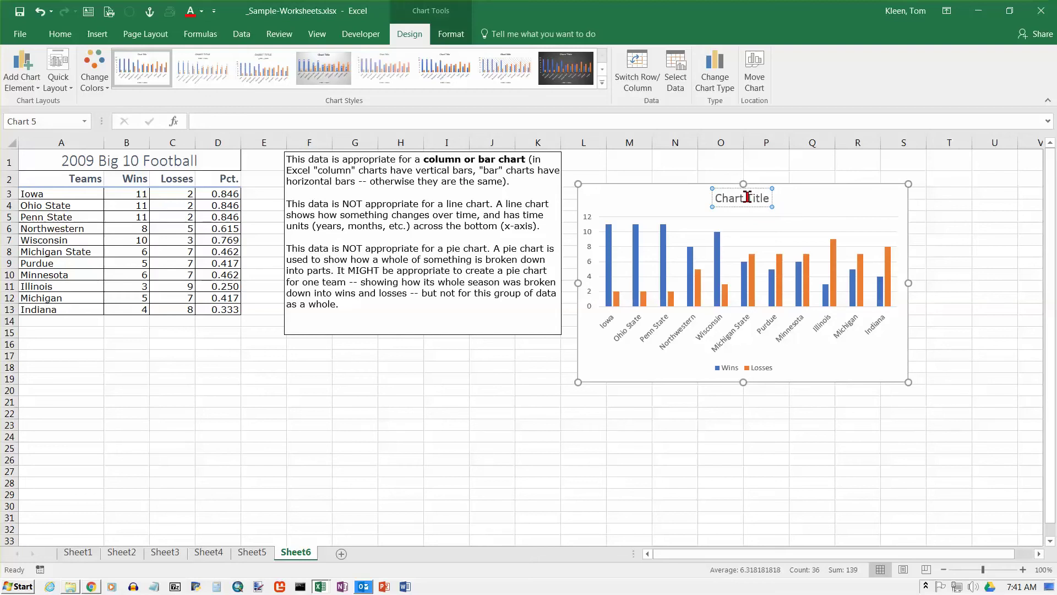
{"action": "double_click", "coordinate": [747, 198]}
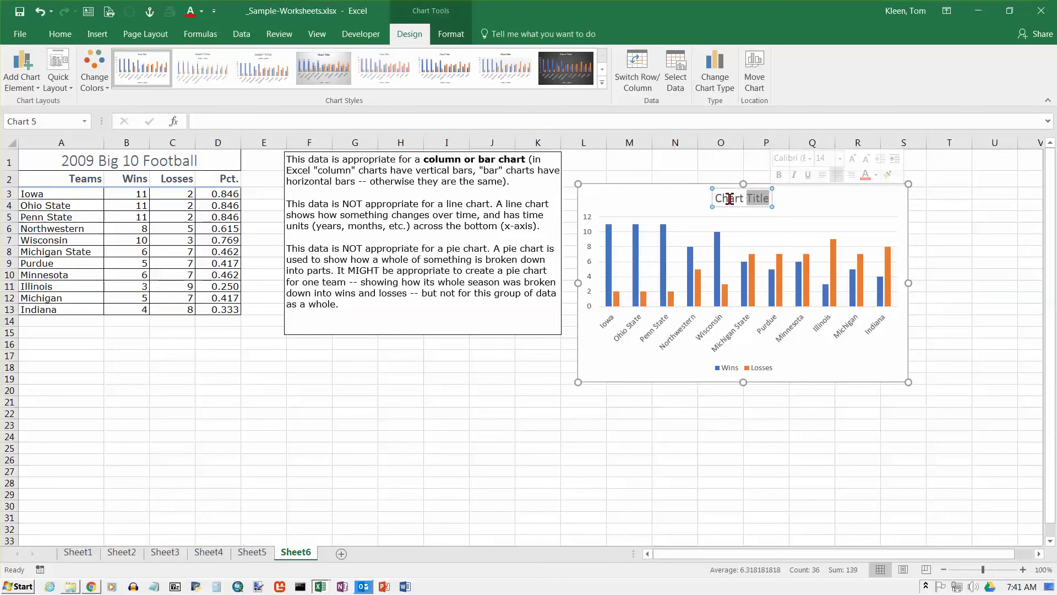
{"action": "left_click", "coordinate": [865, 179]}
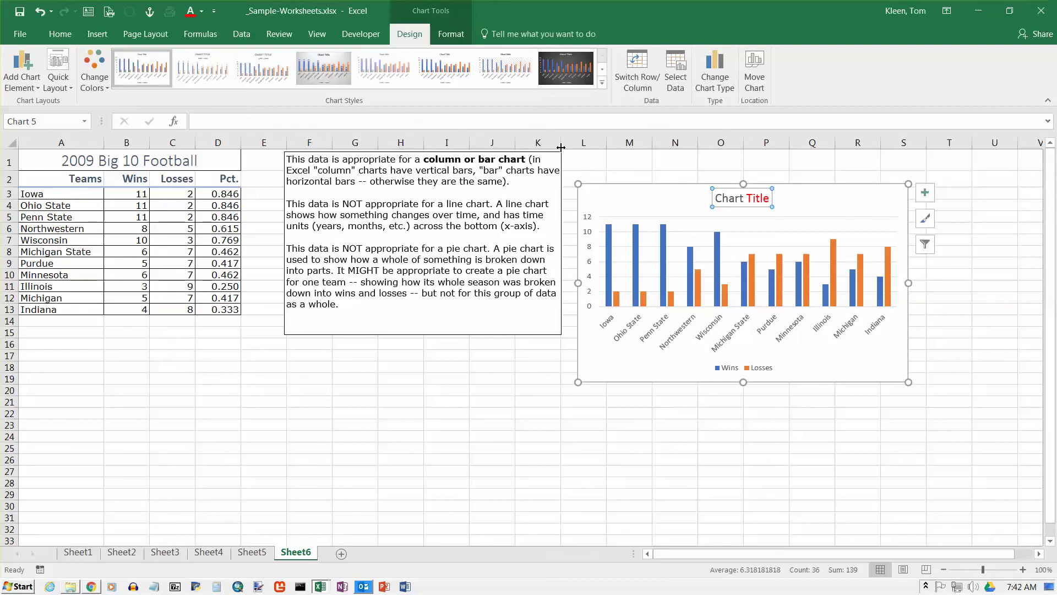
Enter '2009 Big 10 Football' as the chart title
{"action": "type", "text": "@009"}
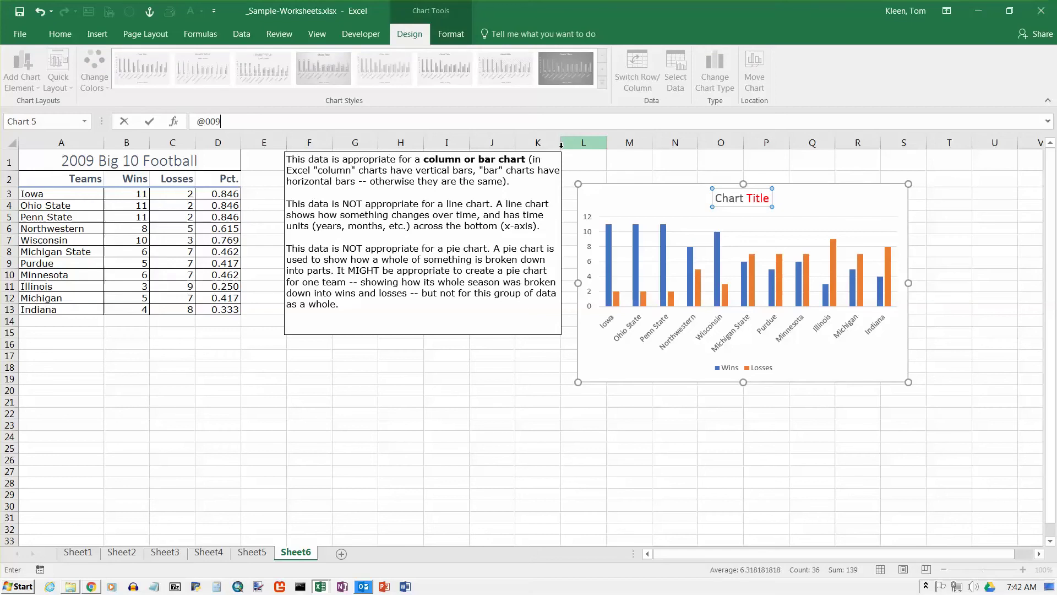
{"action": "key", "text": "BackSpace"}
{"action": "key", "text": "BackSpace"}
{"action": "key", "text": "BackSpace"}
{"action": "key", "text": "BackSpace"}
{"action": "type", "text": "20"}
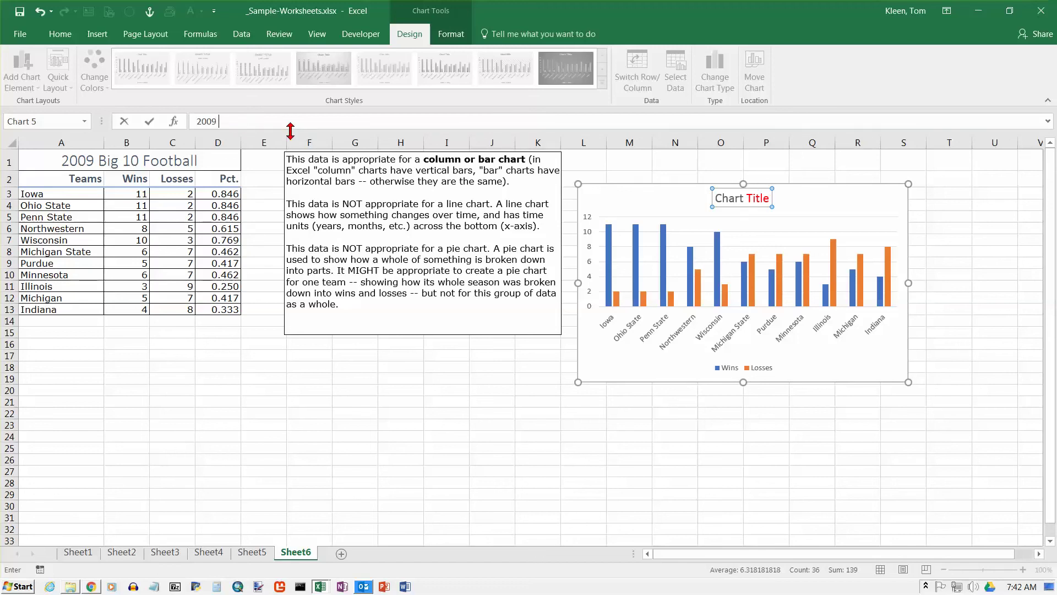
{"action": "type", "text": "Bi"}
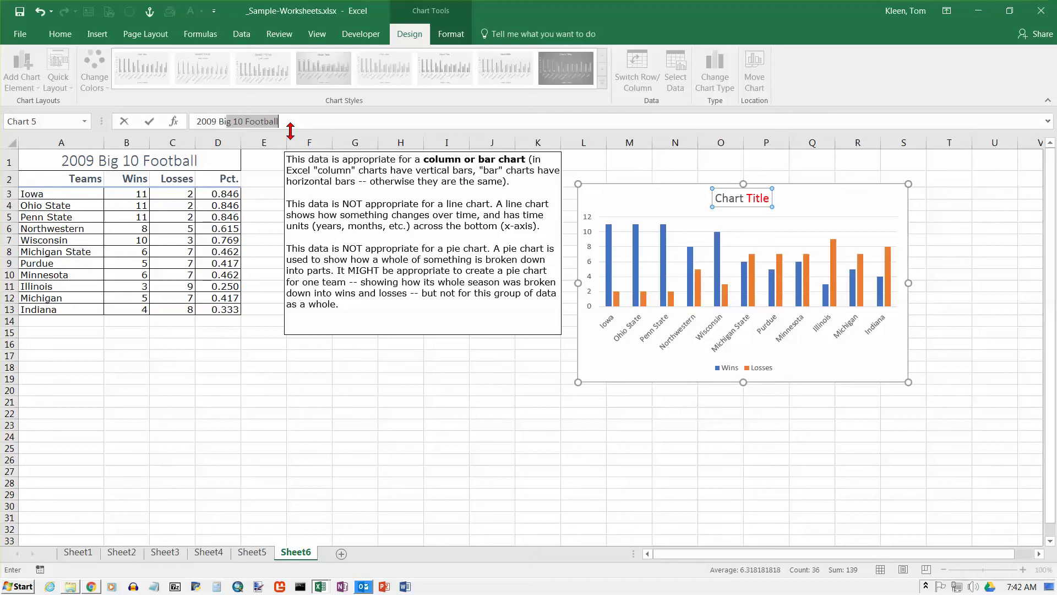
{"action": "key", "text": "Return"}
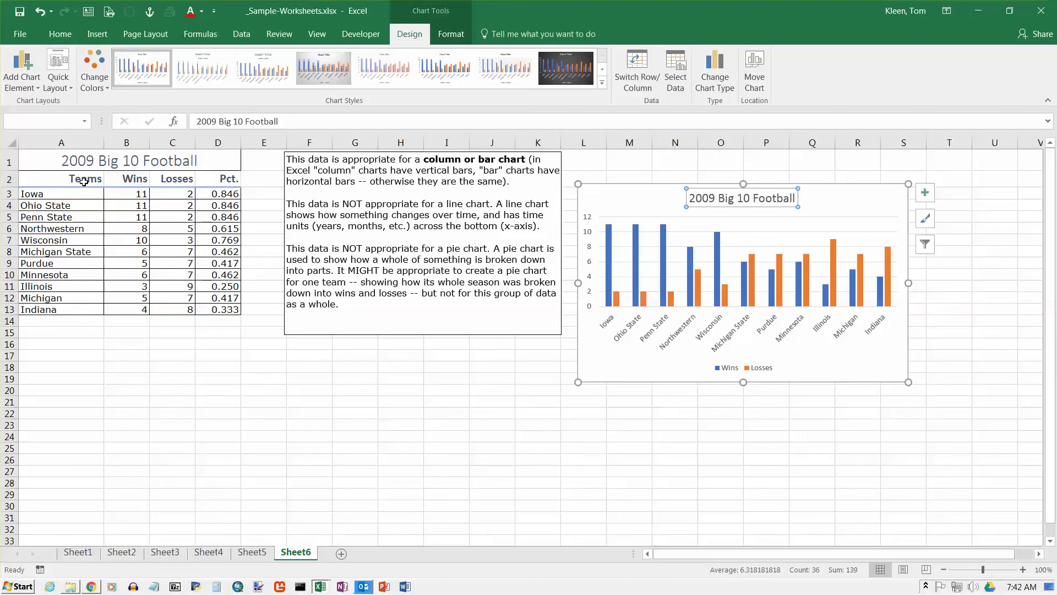
Select A2:C13 covering the Teams, Wins and Losses columns
{"action": "left_click", "coordinate": [83, 180]}
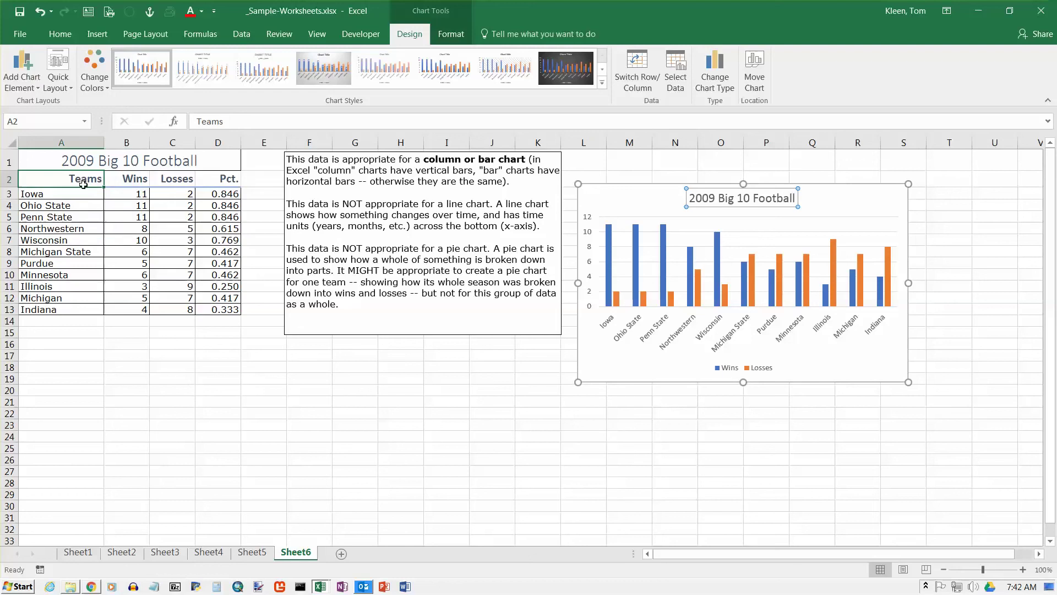
{"action": "left_click_drag", "start_coordinate": [84, 184], "coordinate": [60, 309]}
{"action": "left_click_drag", "start_coordinate": [127, 179], "coordinate": [169, 263], "text": "ctrl"}
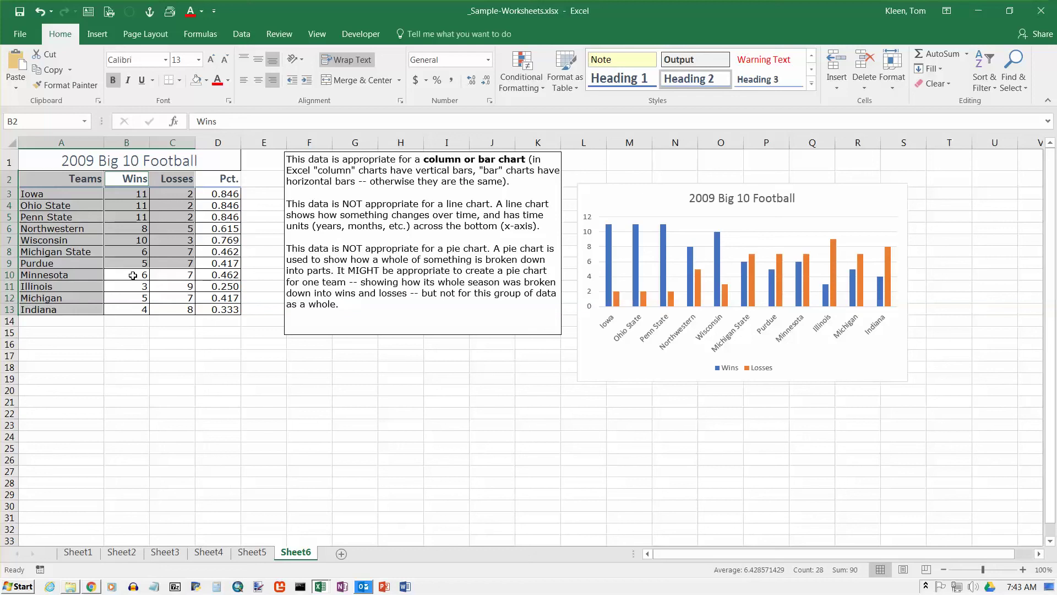
{"action": "left_click_drag", "start_coordinate": [133, 275], "coordinate": [172, 309], "text": "ctrl"}
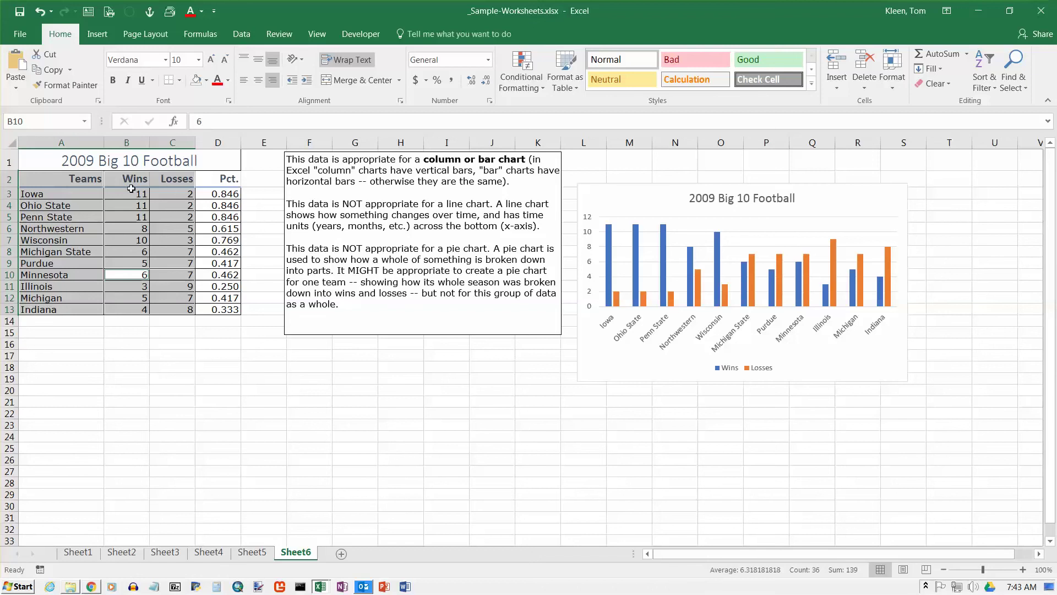
{"action": "left_click", "coordinate": [101, 36]}
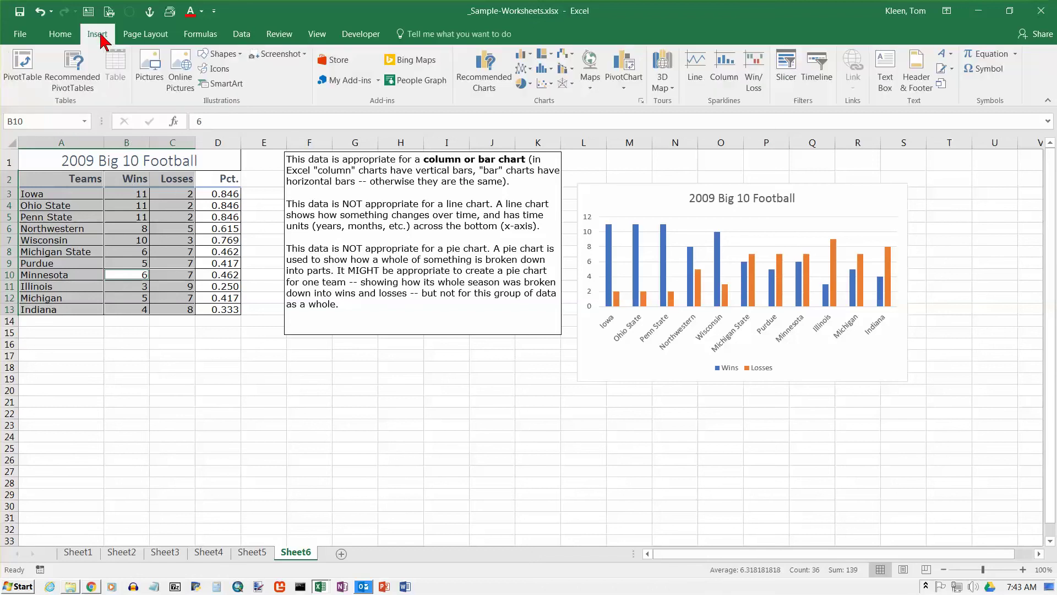
{"action": "left_click", "coordinate": [526, 55]}
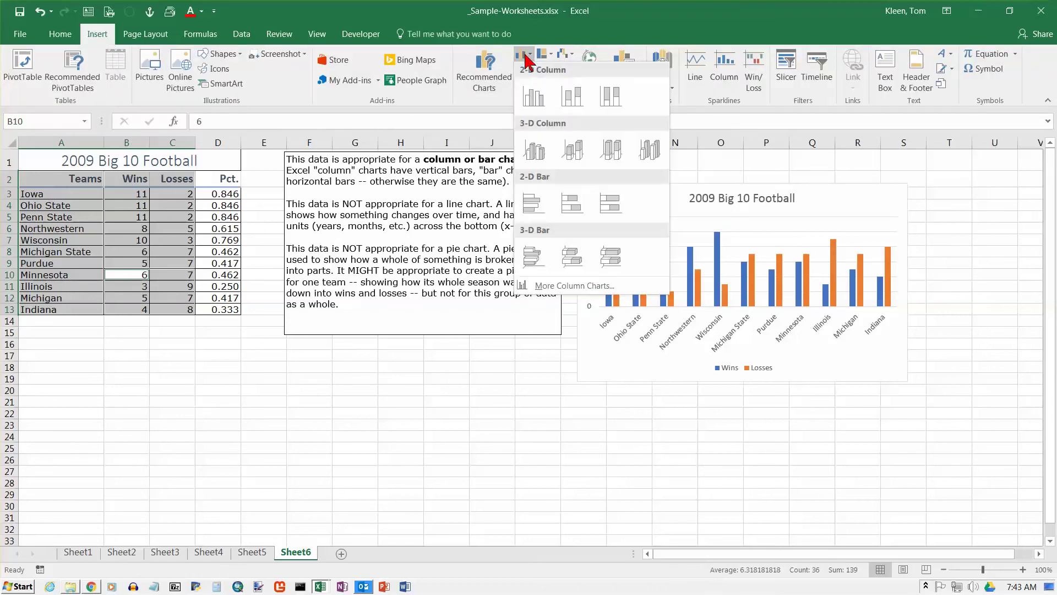
{"action": "left_click", "coordinate": [532, 95]}
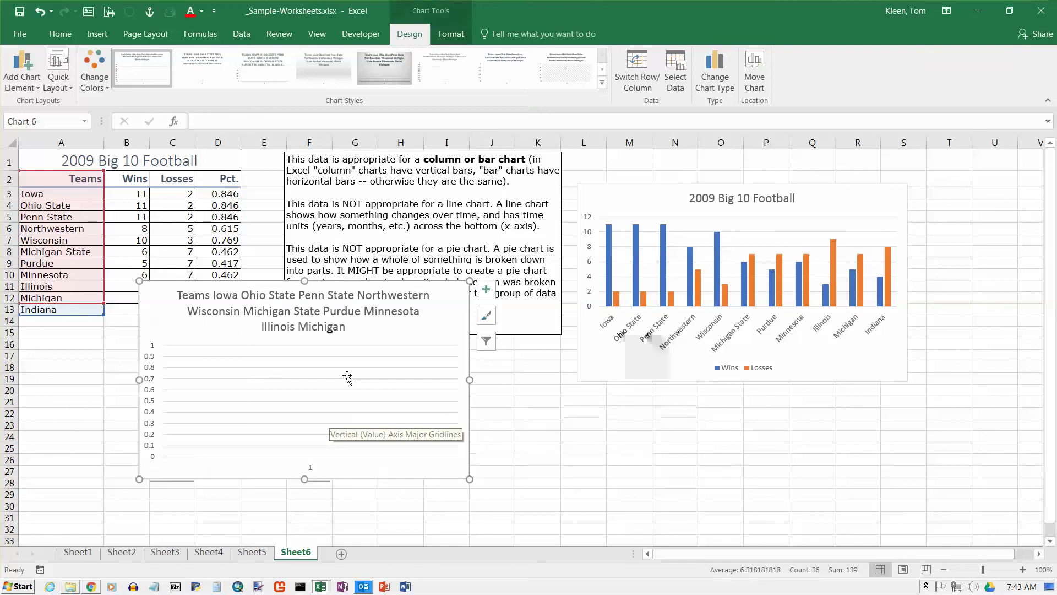
{"action": "left_click", "coordinate": [40, 11]}
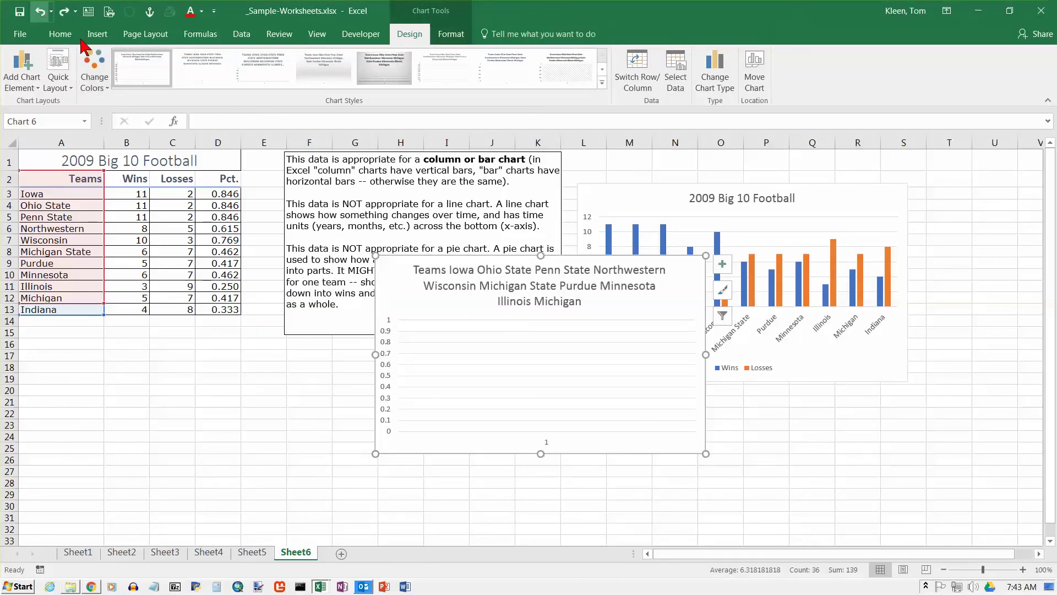
{"action": "left_click", "coordinate": [41, 11]}
{"action": "left_click", "coordinate": [41, 11]}
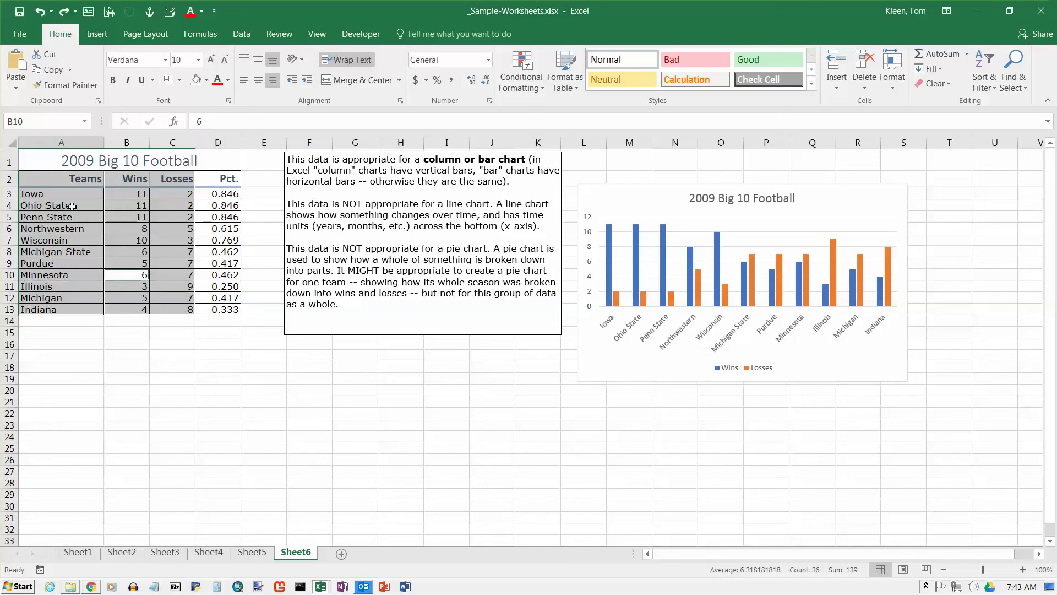
{"action": "left_click_drag", "start_coordinate": [55, 179], "coordinate": [182, 308]}
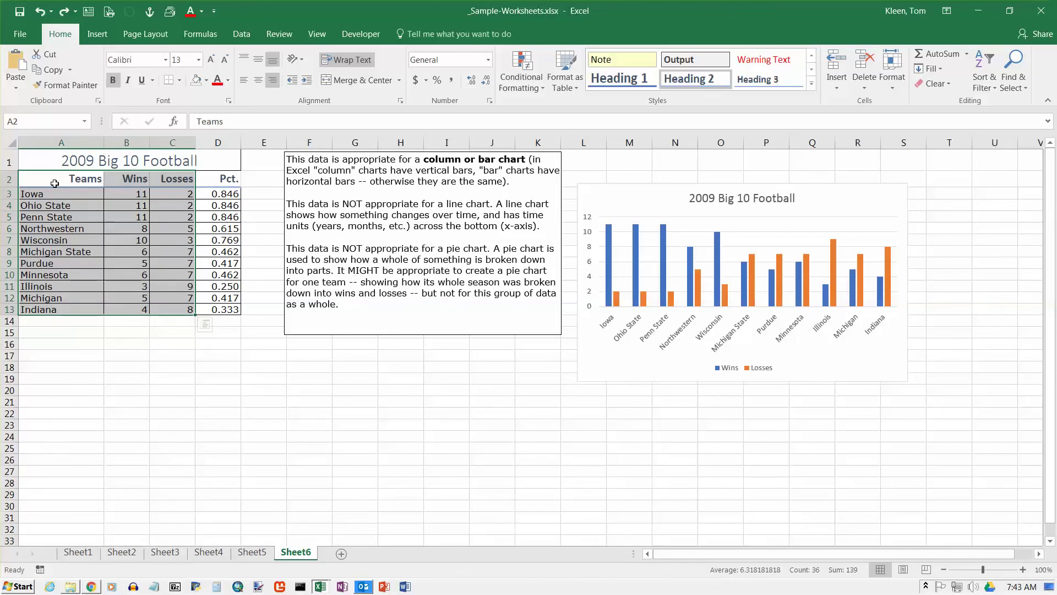
{"action": "left_click_drag", "start_coordinate": [55, 181], "coordinate": [191, 304]}
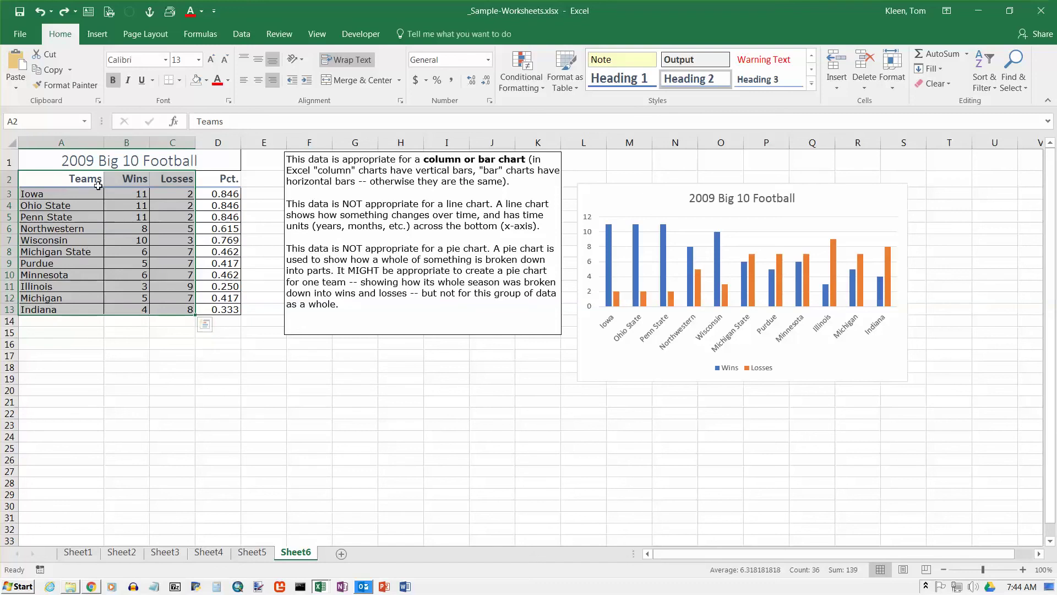